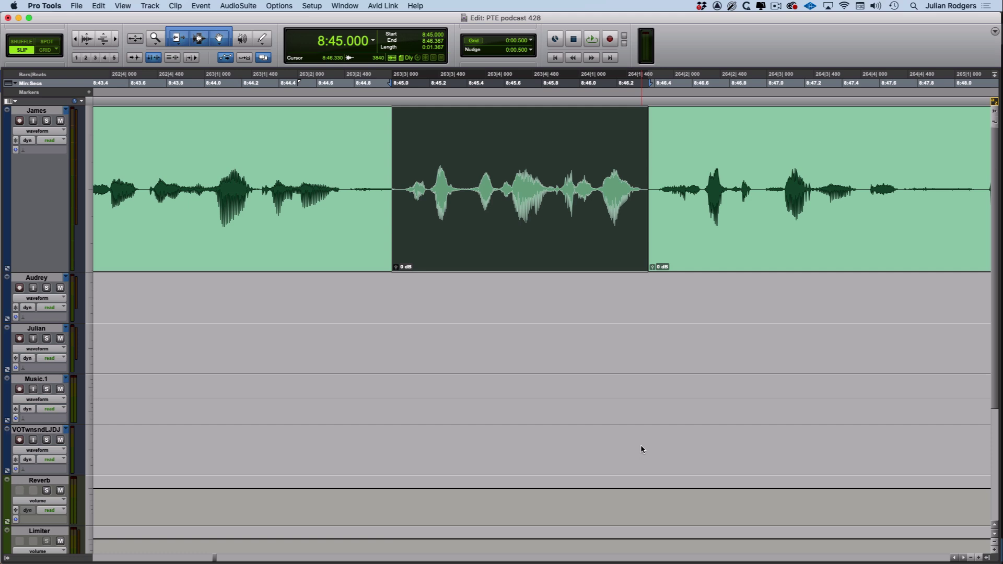
- Cycle the edit modes with F1–F4 and `, trying Slip, Relative Grid and Shuffle, ending in Grid mode
key(F1)
key(F2)
key(F3)
key(F4)
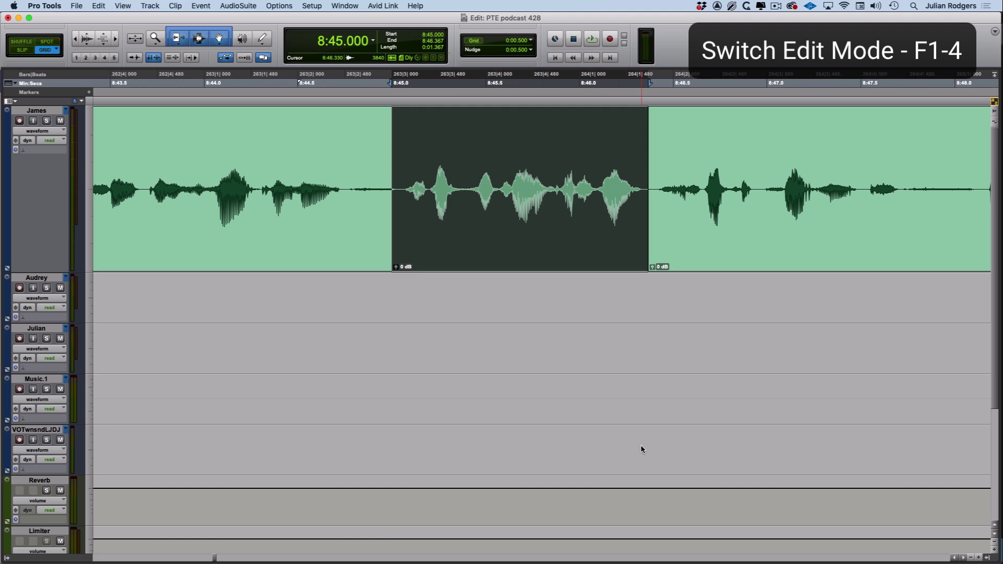
key(F2)
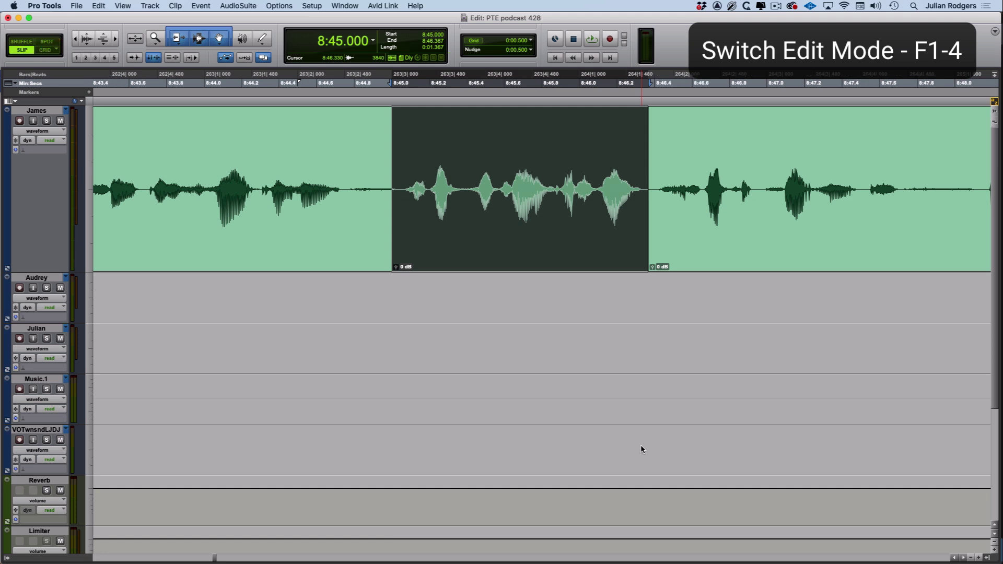
key(F4)
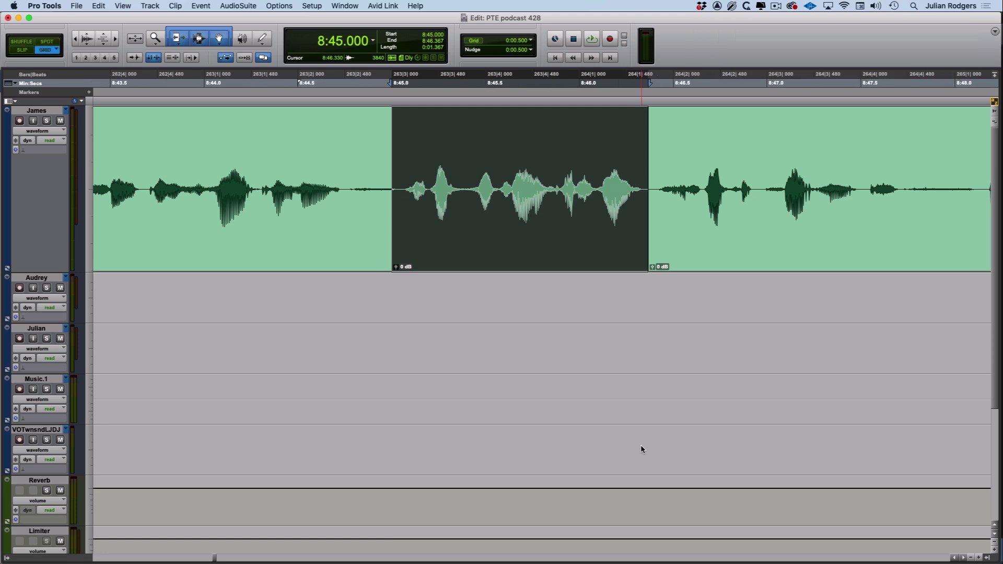
key(F4)
key(F4)
key(grave)
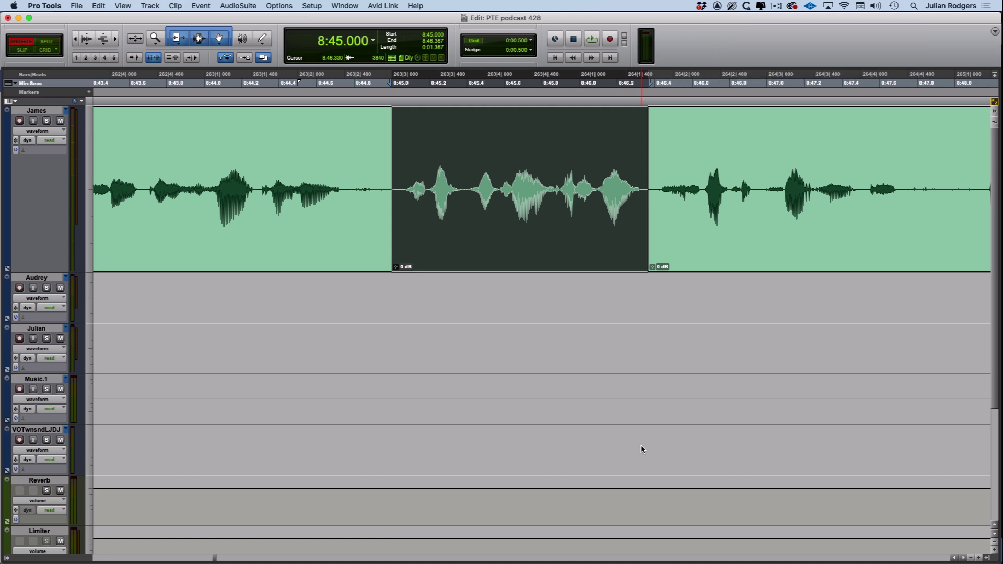
key(grave)
key(grave)
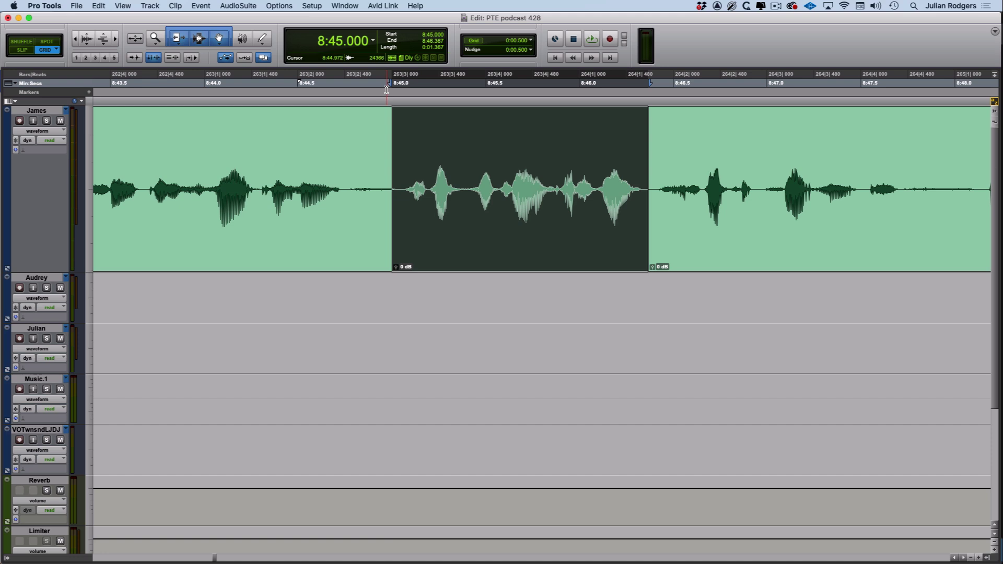
- Confirm the 500 msec grid value and select 8:45.000–8:45.500 on the James clip
click(531, 40)
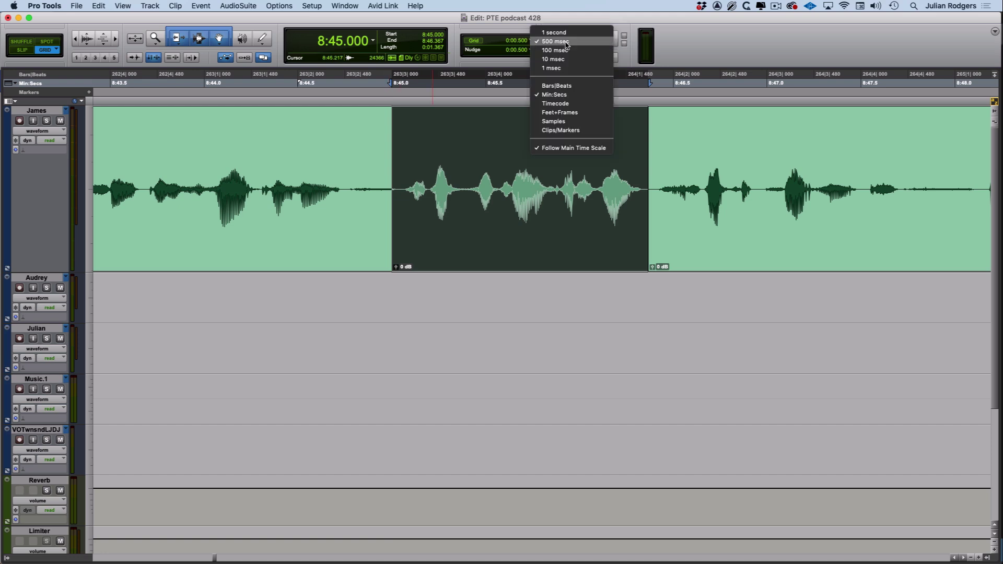
click(466, 155)
click(431, 142)
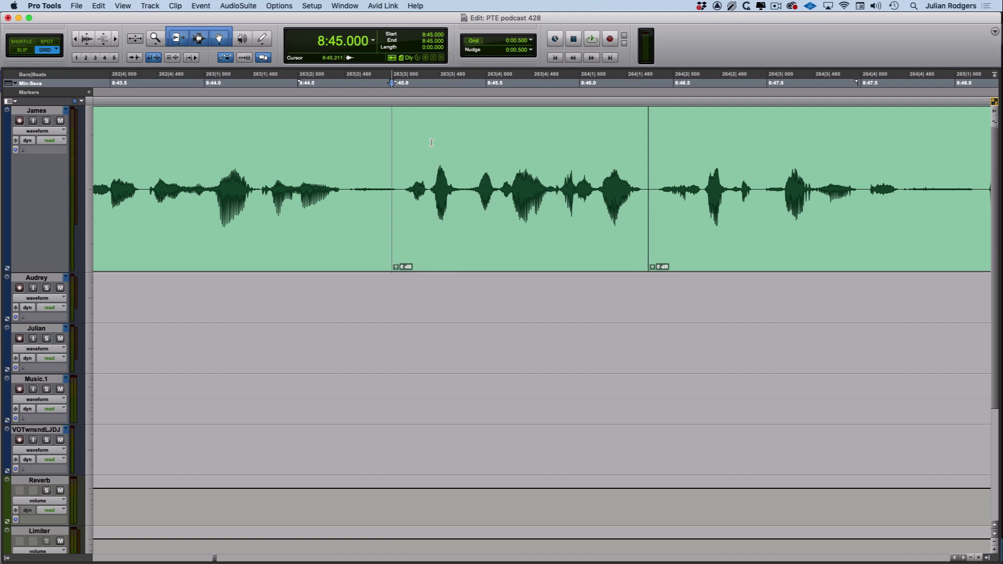
drag(431, 142, 477, 141)
click(447, 146)
drag(417, 147, 478, 144)
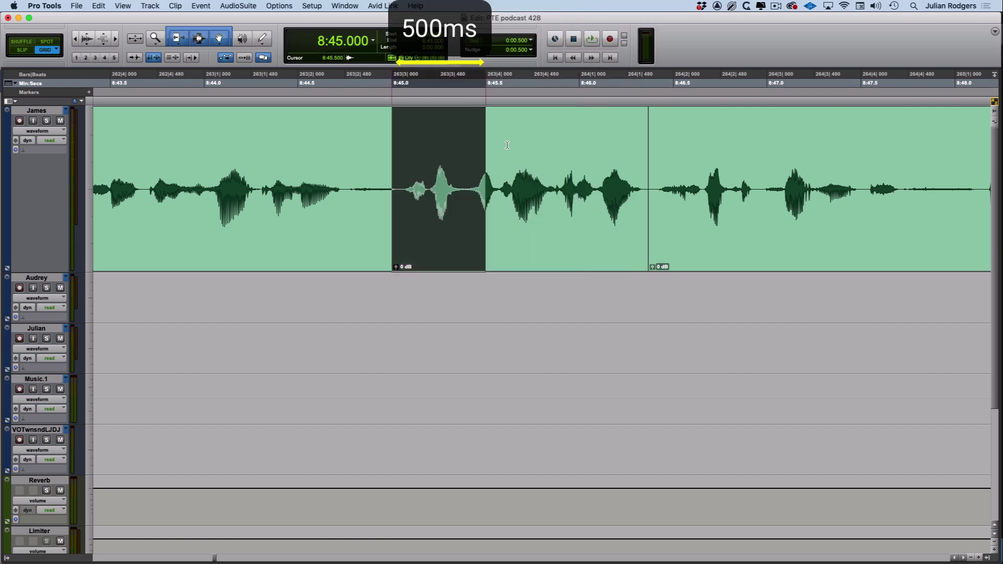
click(459, 147)
drag(459, 147, 481, 146)
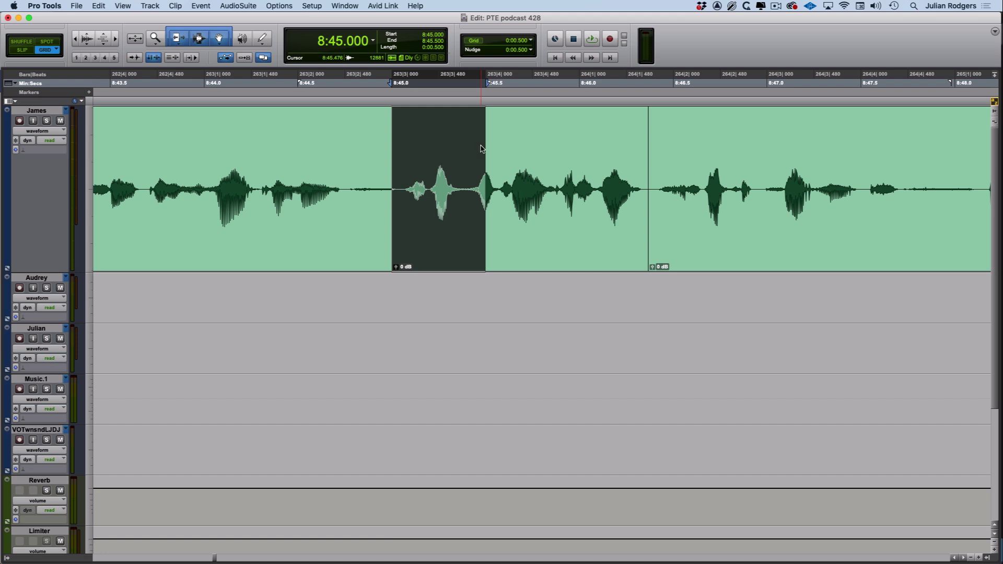
- Compare an unsnapped Slip selection from 8:45.222, then reselect 8:45.000–8:45.500 in Grid mode
key(F2)
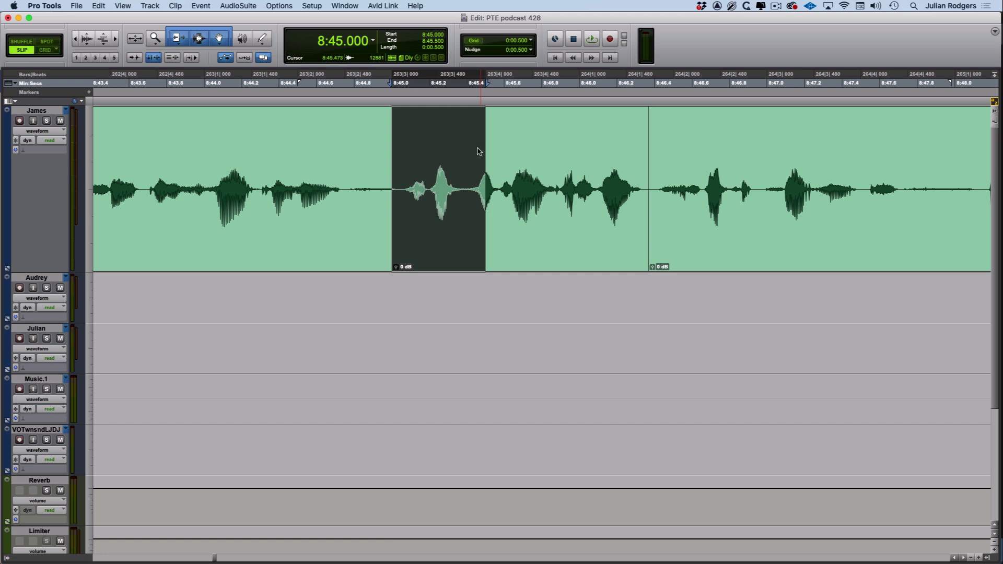
drag(433, 138, 532, 147)
shift+click(481, 150)
key(F4)
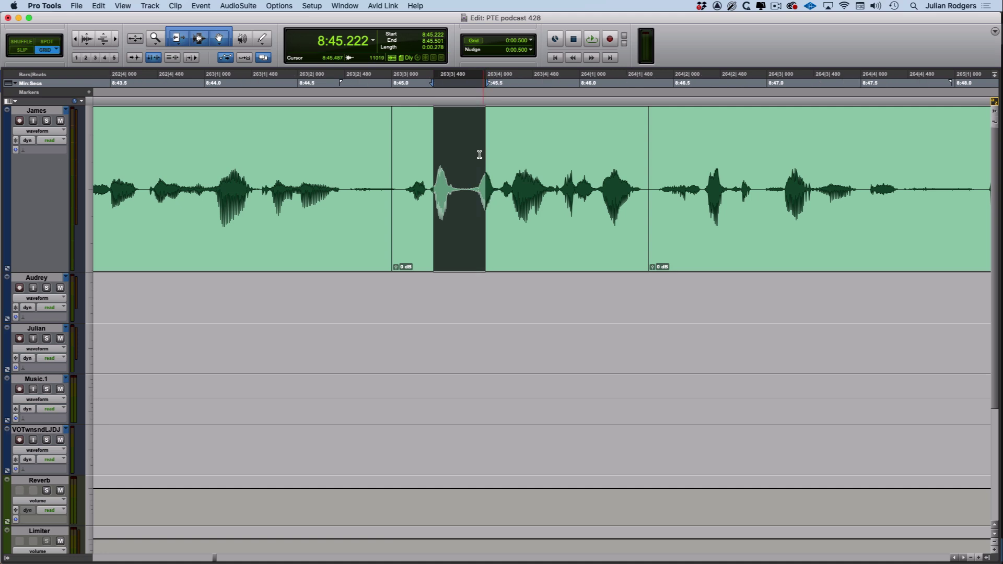
drag(443, 159, 483, 166)
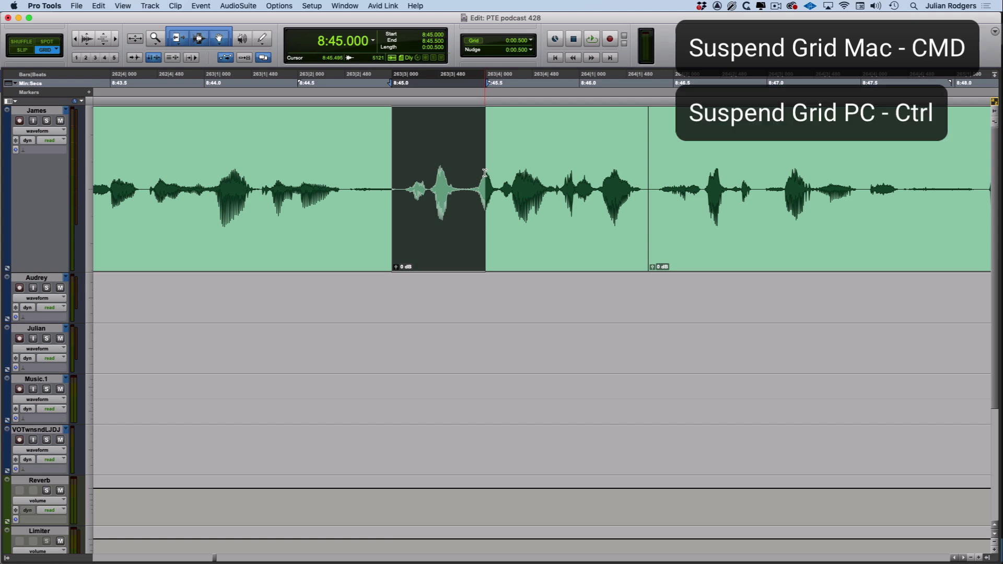
- Select an off-grid range with grid suspended, trim the clip start to 8:44.500, and select the clip
drag(483, 172, 342, 197)
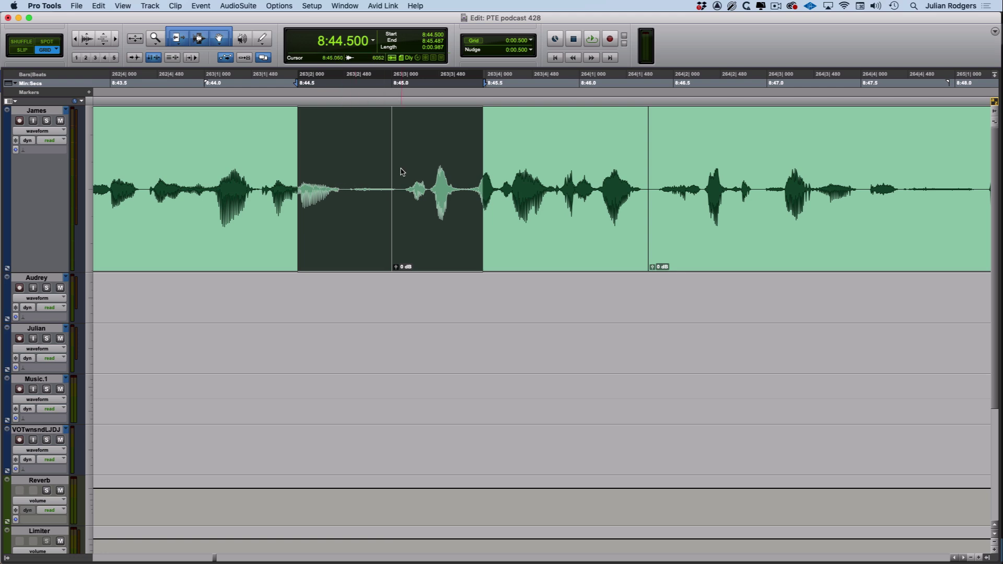
drag(395, 161, 298, 189)
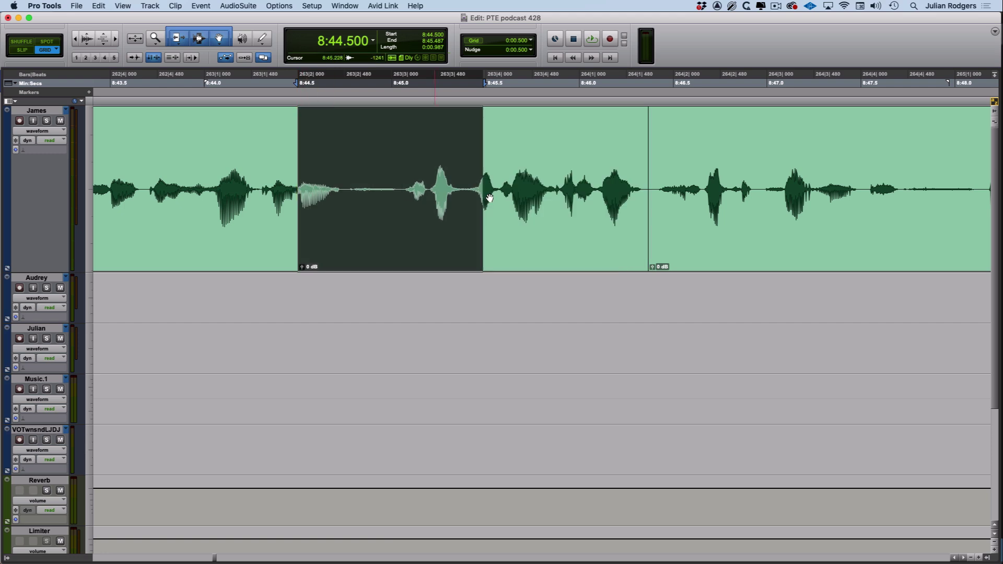
click(542, 220)
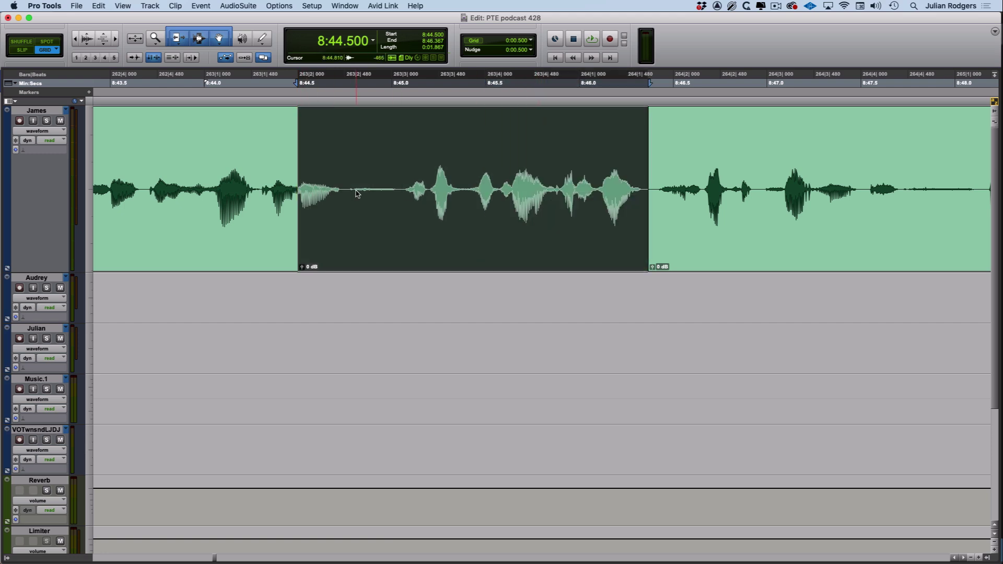
- Show grid lines, try 100 msec and 10 msec grid values, then return to 500 msec
click(474, 41)
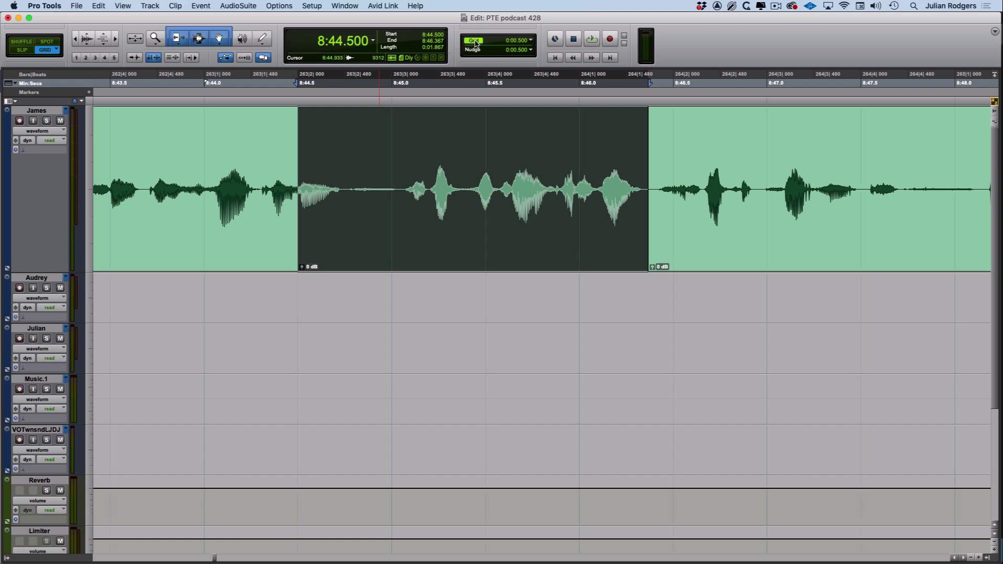
click(522, 41)
click(529, 50)
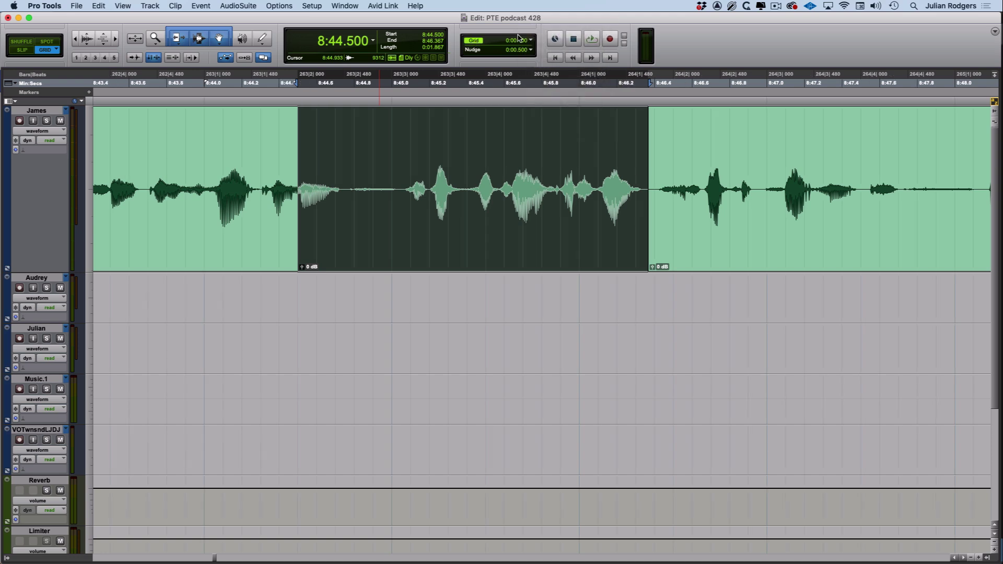
click(520, 42)
click(529, 50)
click(524, 41)
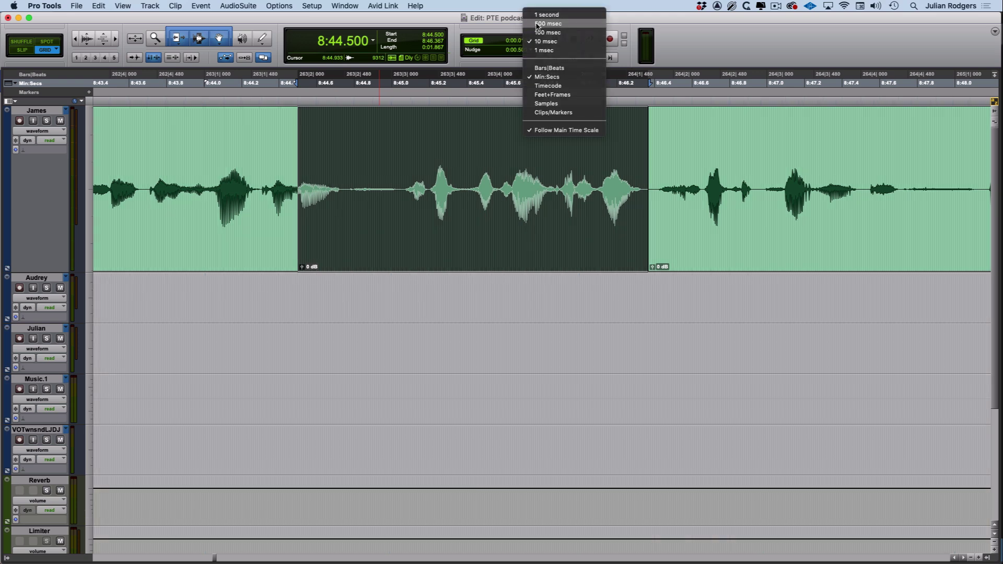
click(528, 23)
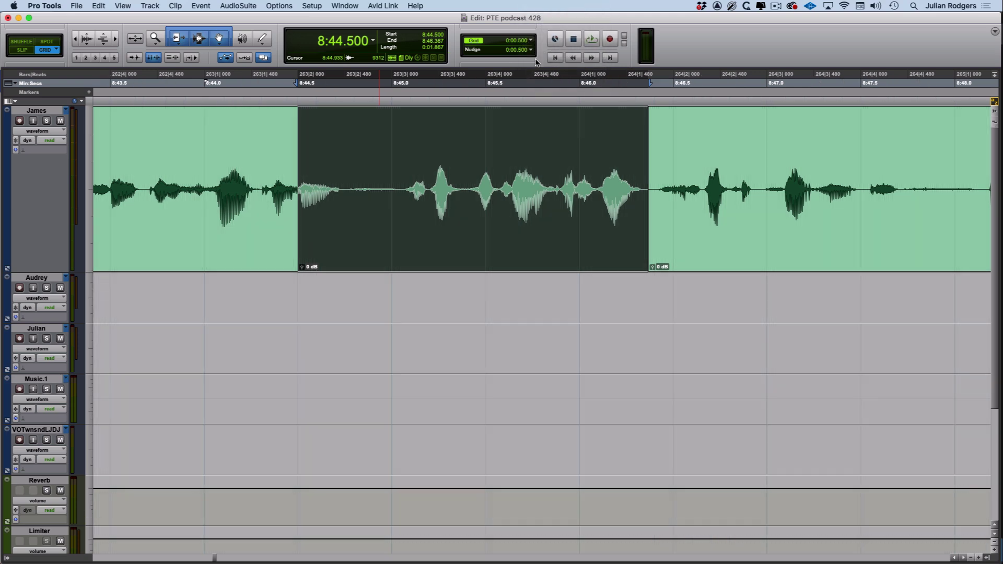
click(477, 42)
click(477, 41)
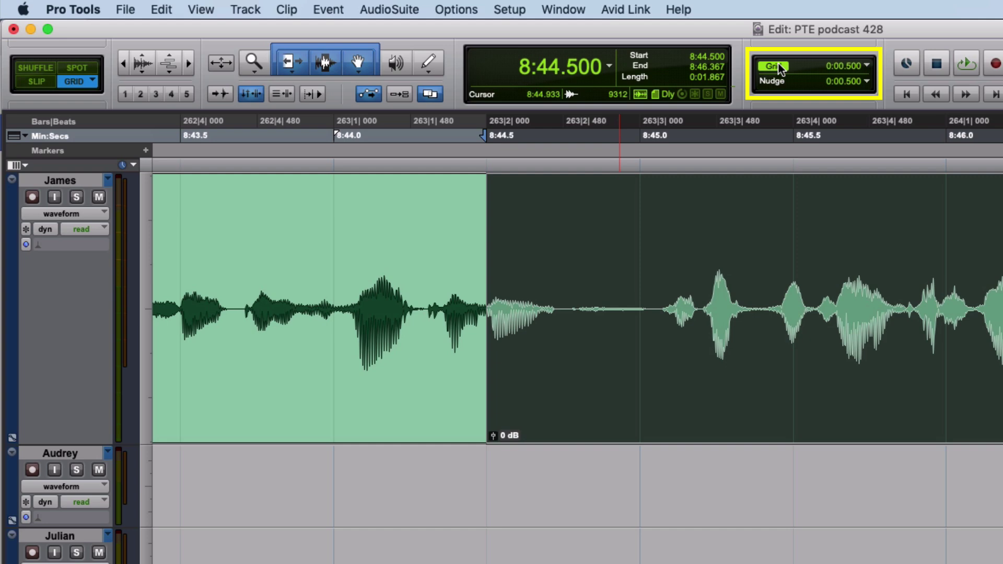
click(865, 65)
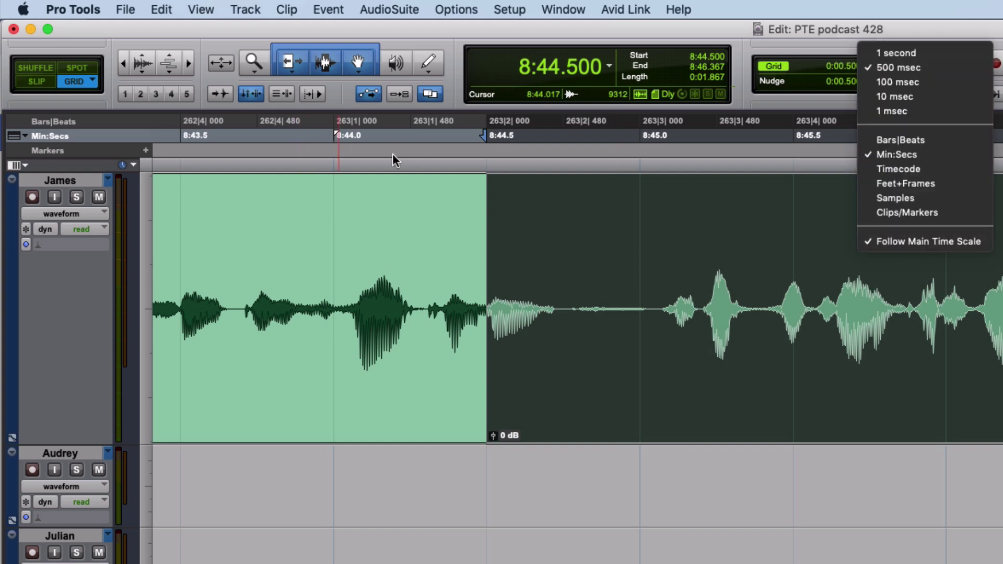
click(61, 122)
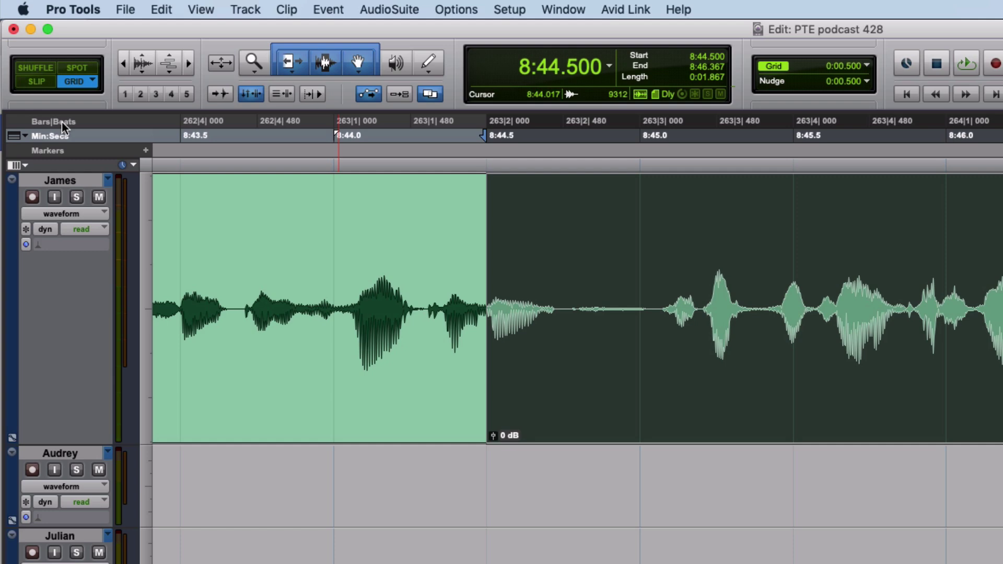
click(62, 121)
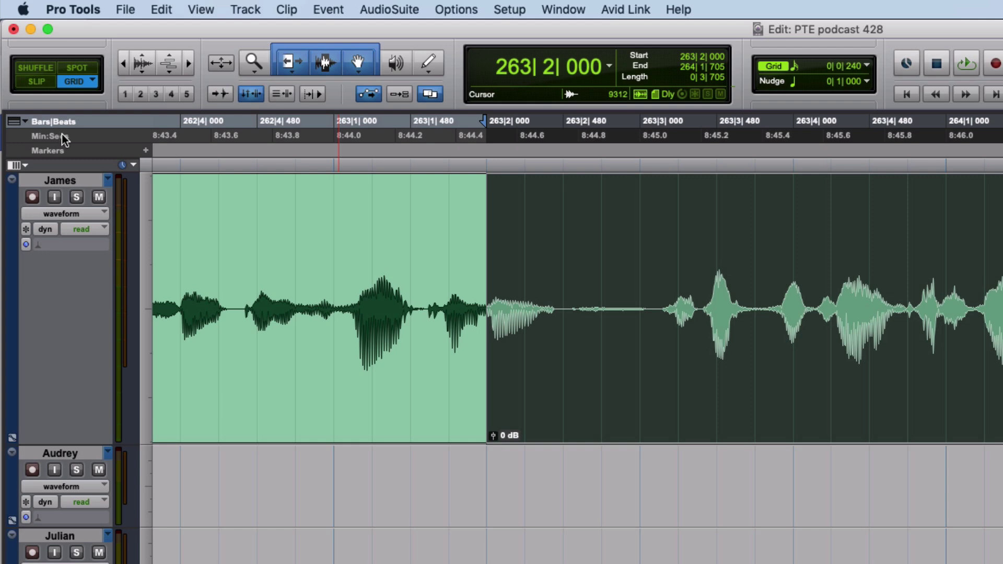
click(61, 137)
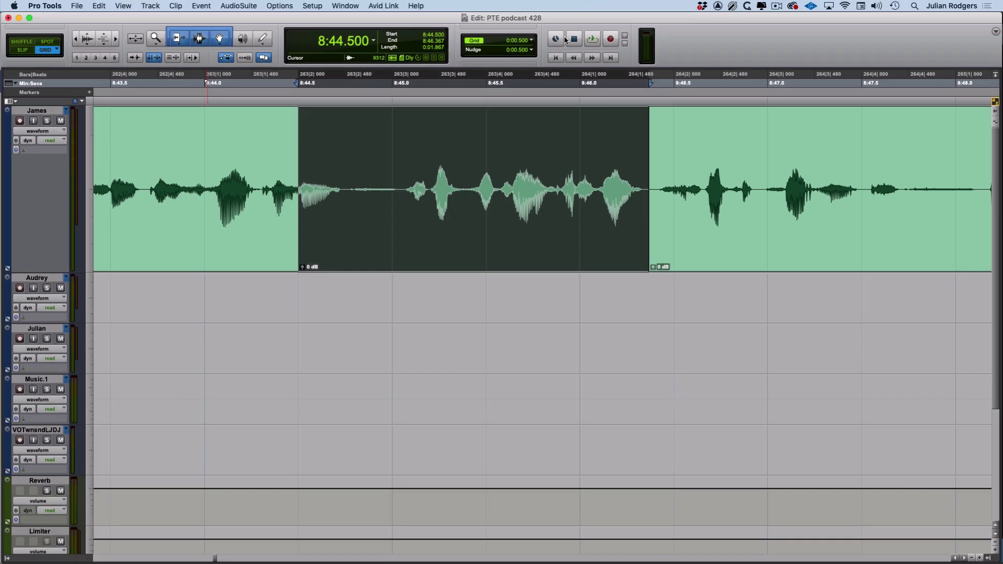
- Step the grid value with Ctrl+Alt+numeric +/−, keeping grid 0:00.500 and nudge 0:01.000
click(525, 42)
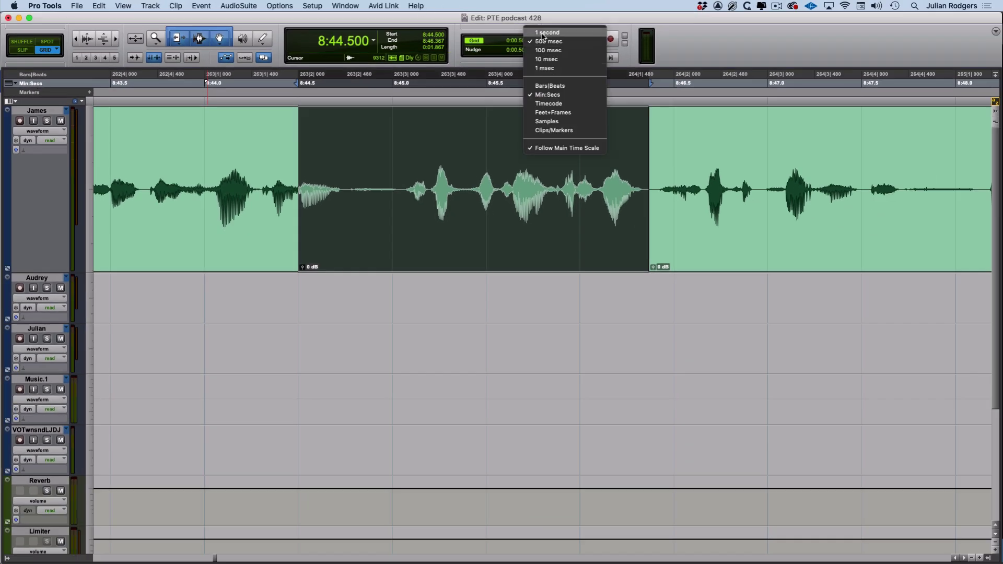
click(620, 50)
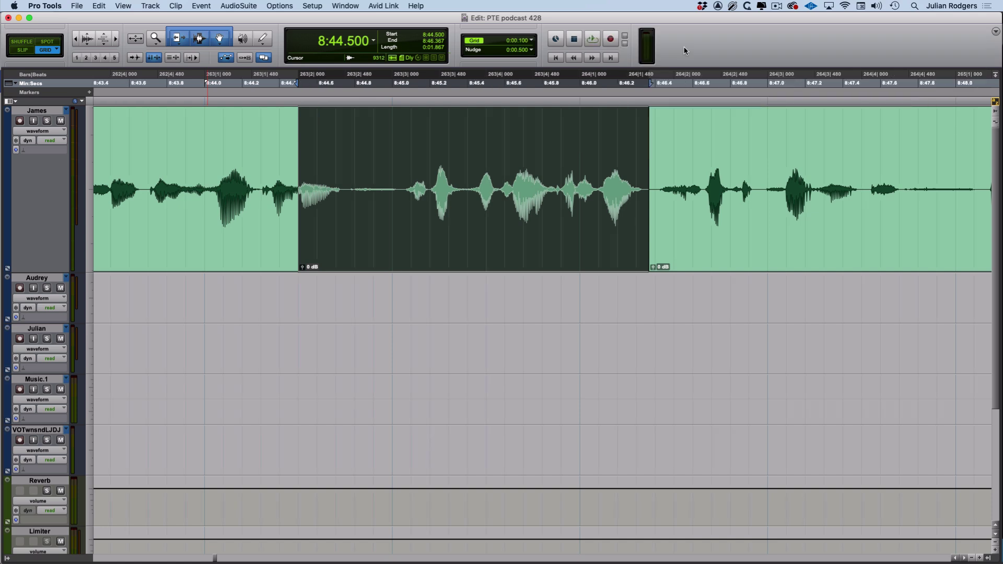
key(ctrl+alt+KP_Add)
key(ctrl+alt+KP_Subtract)
key(ctrl+alt+KP_Subtract)
key(ctrl+alt+KP_Add)
key(ctrl+alt+KP_Add)
key(ctrl+alt+KP_Subtract)
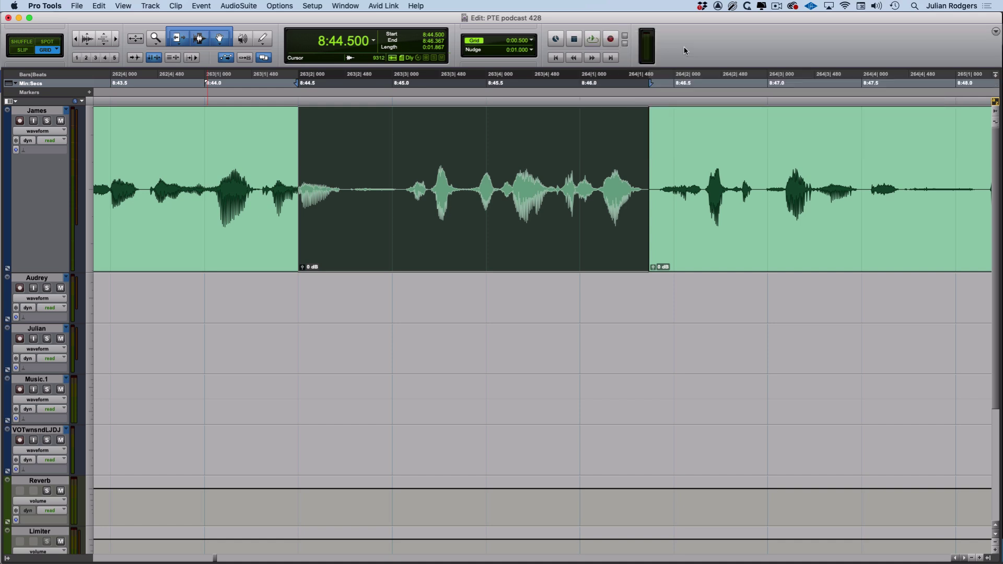
- Cycle the nudge value with its keyboard shortcuts, leaving it at 0:00.500
key(super+alt+plus)
key(super+alt+minus)
key(super+alt+plus)
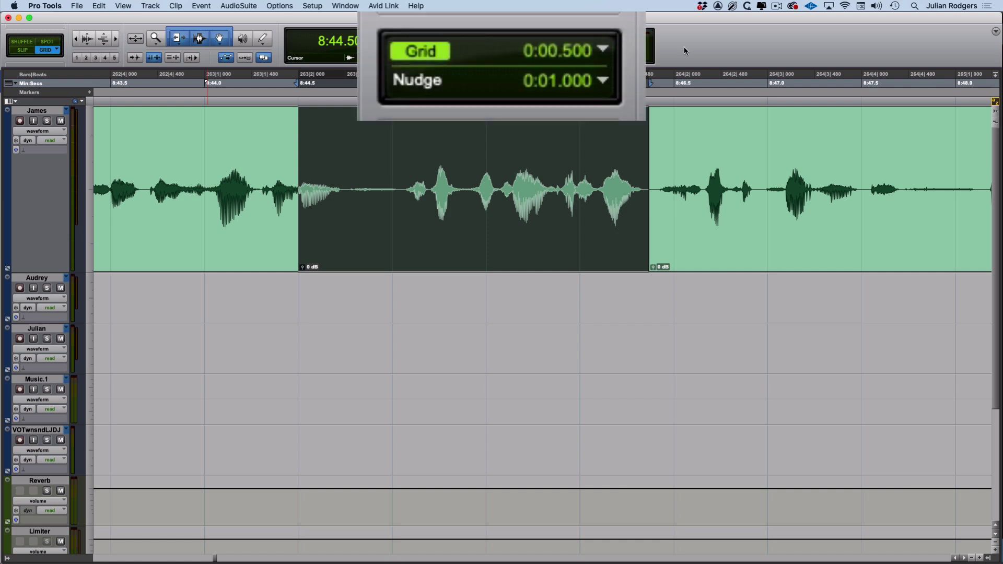
key(super+alt+minus)
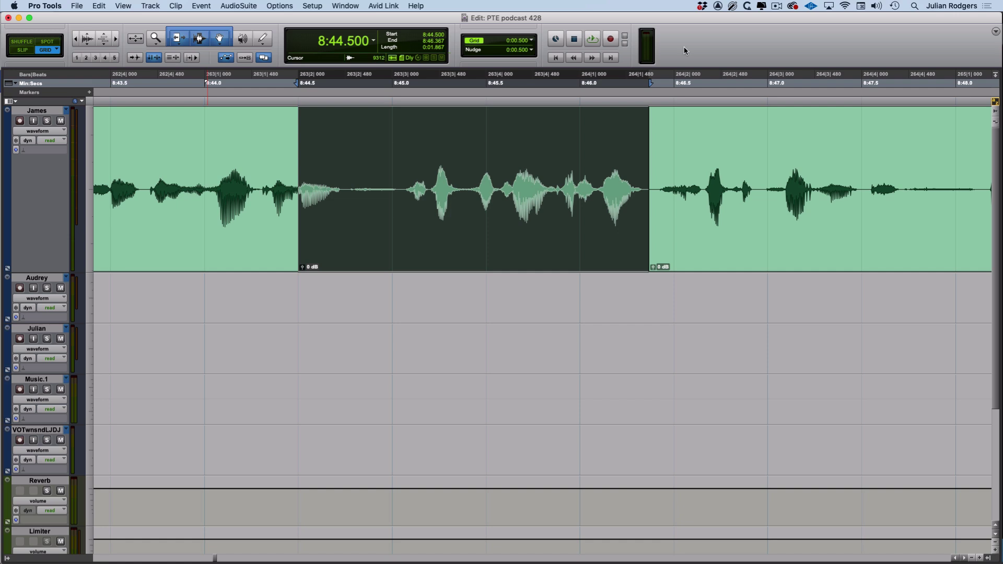
key(KP_Add)
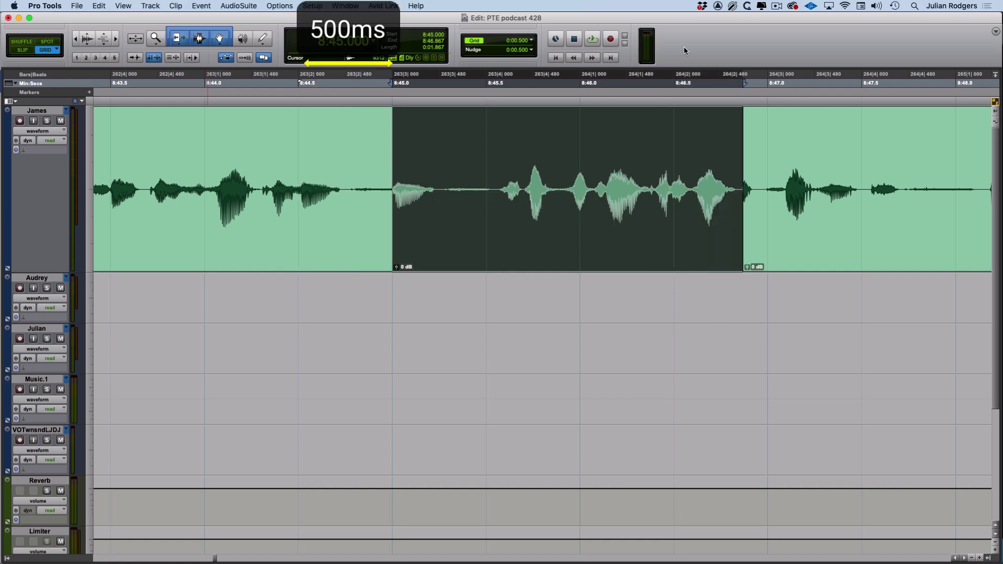
key(KP_Subtract)
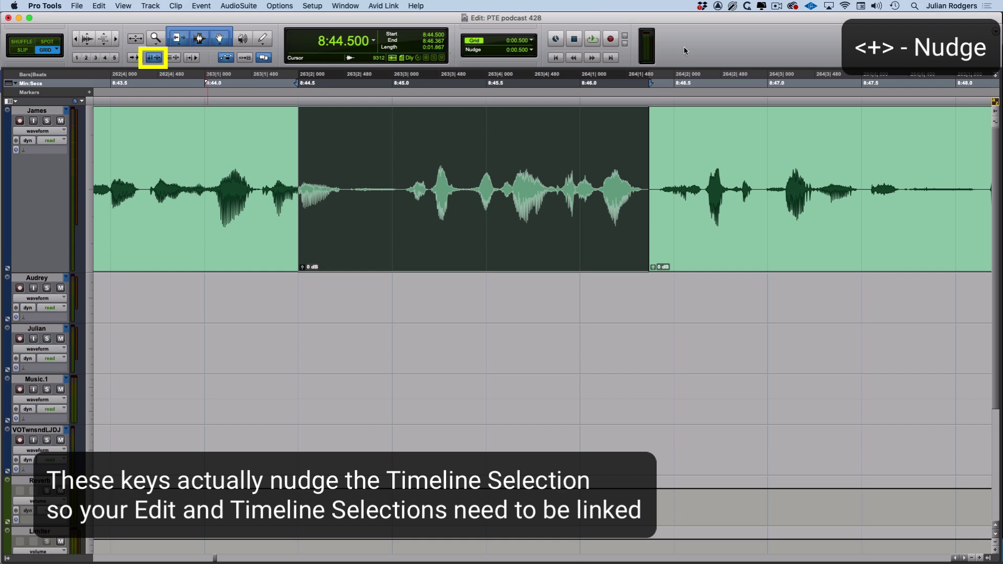
key(plus)
key(minus)
key(minus)
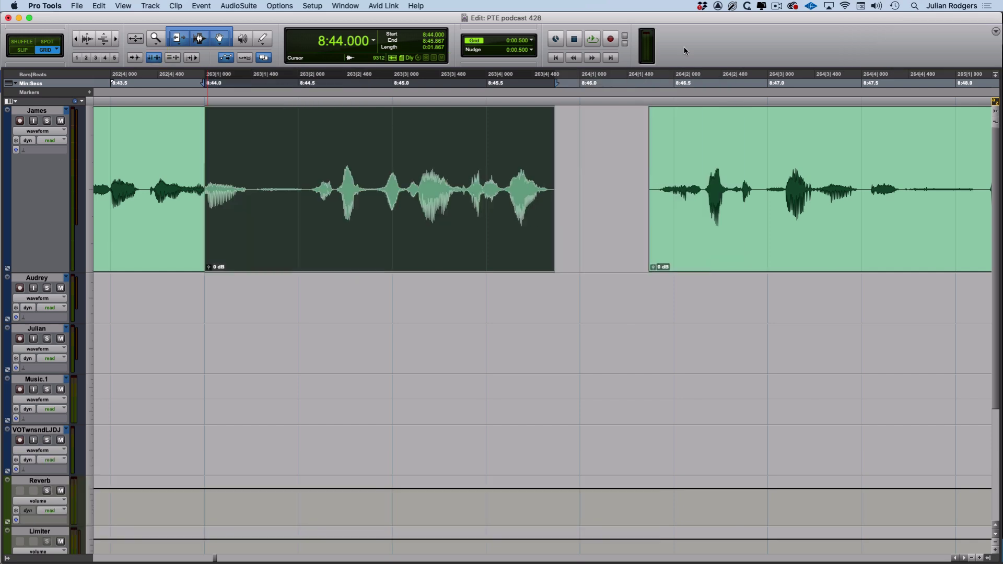
key(plus)
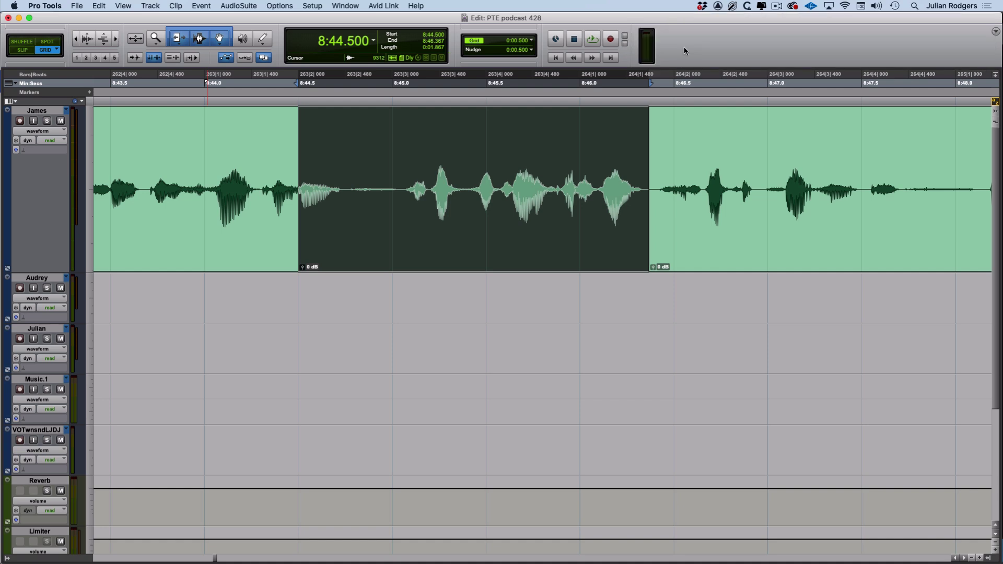
click(531, 41)
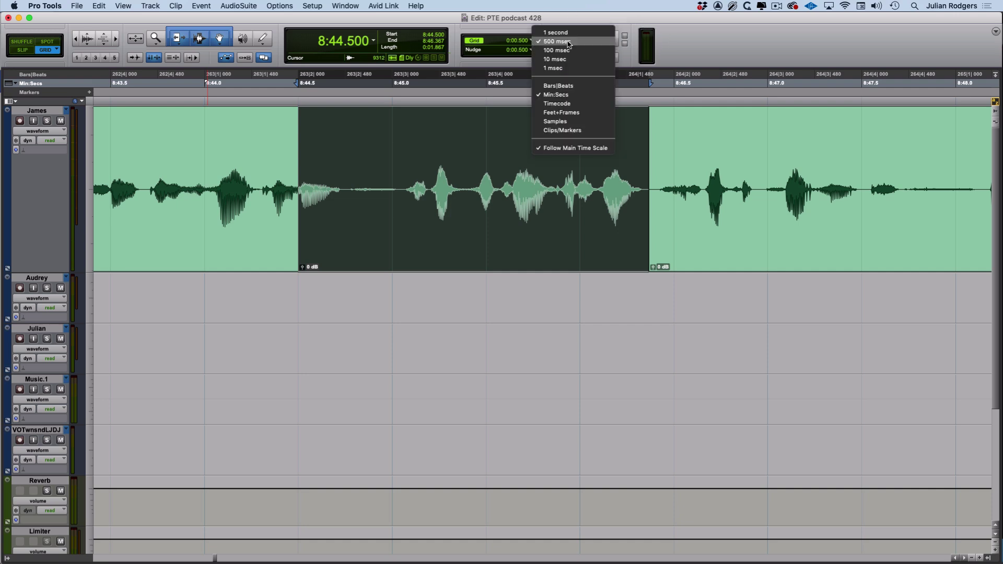
click(697, 42)
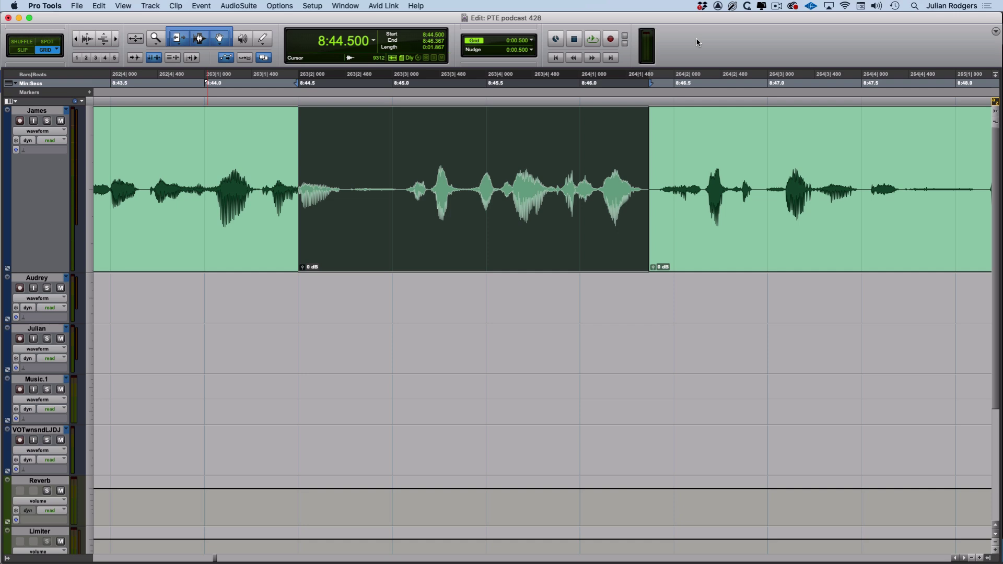
key(alt+shift+KP_Add)
key(alt+shift+KP_Add)
key(alt+shift+KP_Subtract)
key(alt+shift+KP_Subtract)
key(alt+shift+KP_Subtract)
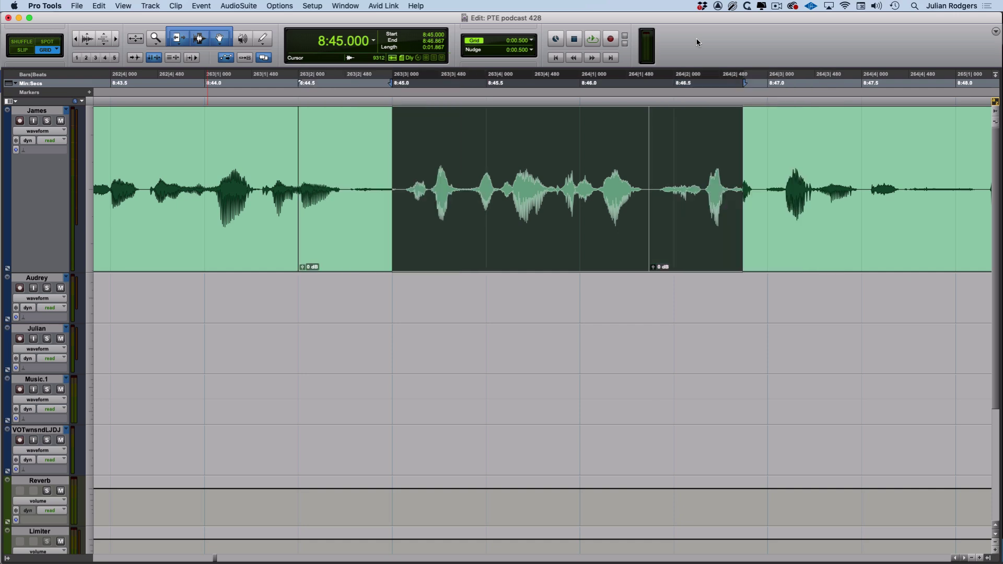
key(alt+shift+KP_Add)
key(alt+shift+KP_Add)
key(alt+shift+KP_Subtract)
key(alt+shift+KP_Subtract)
key(alt+shift+KP_Add)
key(alt+shift+KP_Add)
key(alt+shift+KP_Subtract)
key(alt+shift+KP_Subtract)
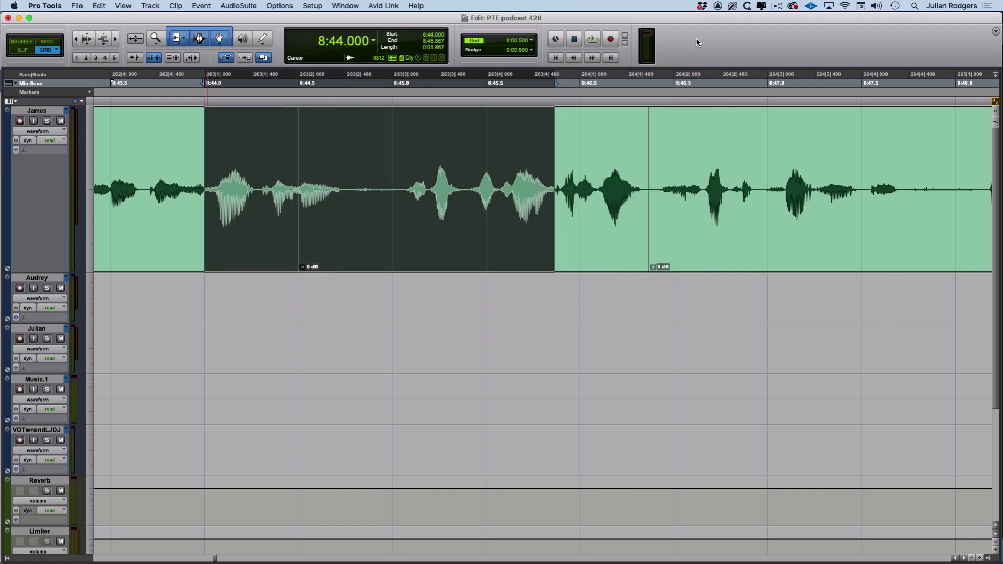
key(alt+shift+KP_Add)
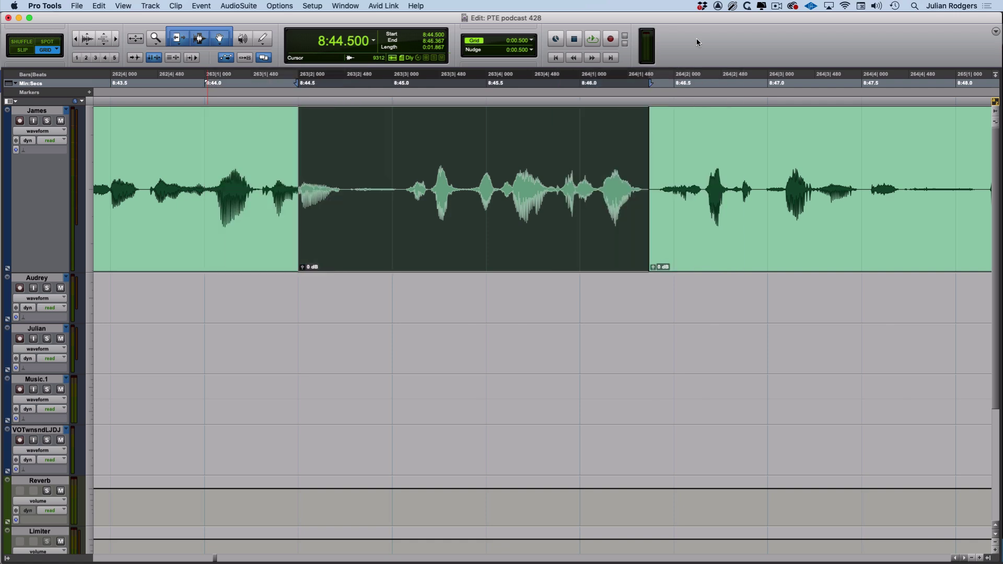
key(alt+shift+KP_Add)
key(alt+shift+KP_Subtract)
key(alt+shift+KP_Subtract)
key(alt+shift+KP_Add)
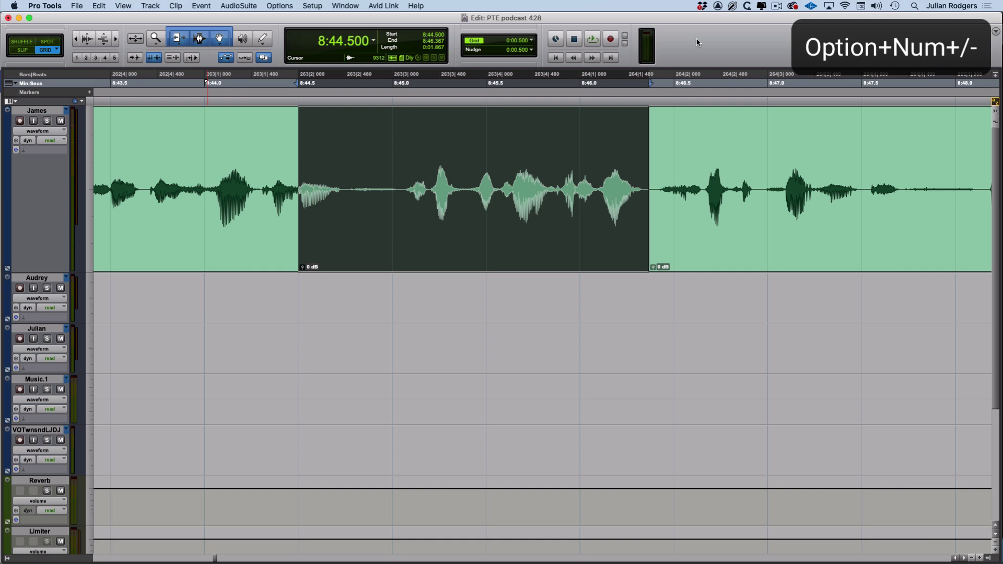
- Nudge the James clip start back and forth with Option+numeric +/−, landing at 8:45.000
key(alt+KP_Subtract)
key(alt+KP_Add)
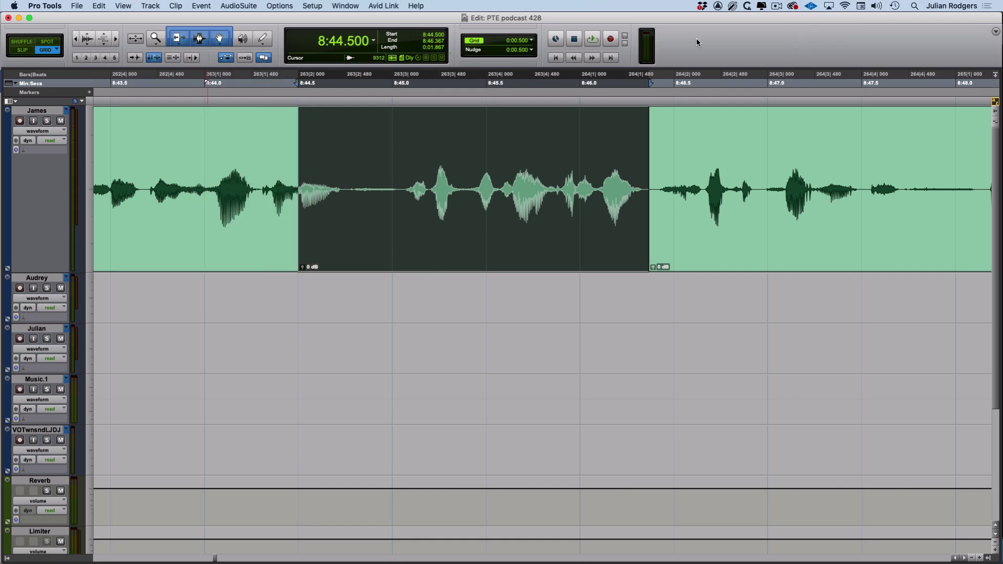
key(alt+KP_Add)
key(alt+KP_Subtract)
key(alt+KP_Subtract)
key(alt+KP_Add)
key(alt+KP_Add)
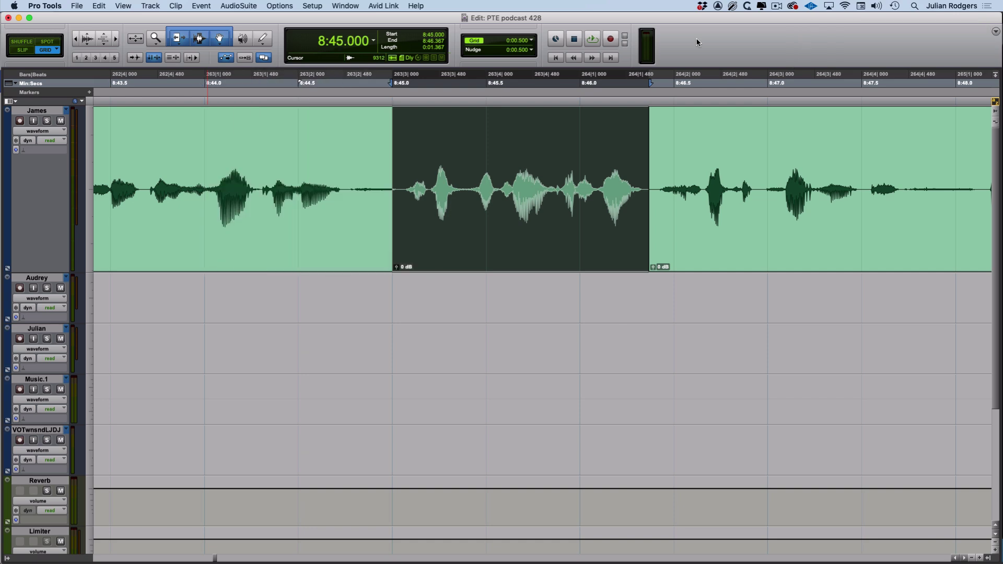
key(alt+KP_Subtract)
key(alt+KP_Subtract)
key(alt+KP_Add)
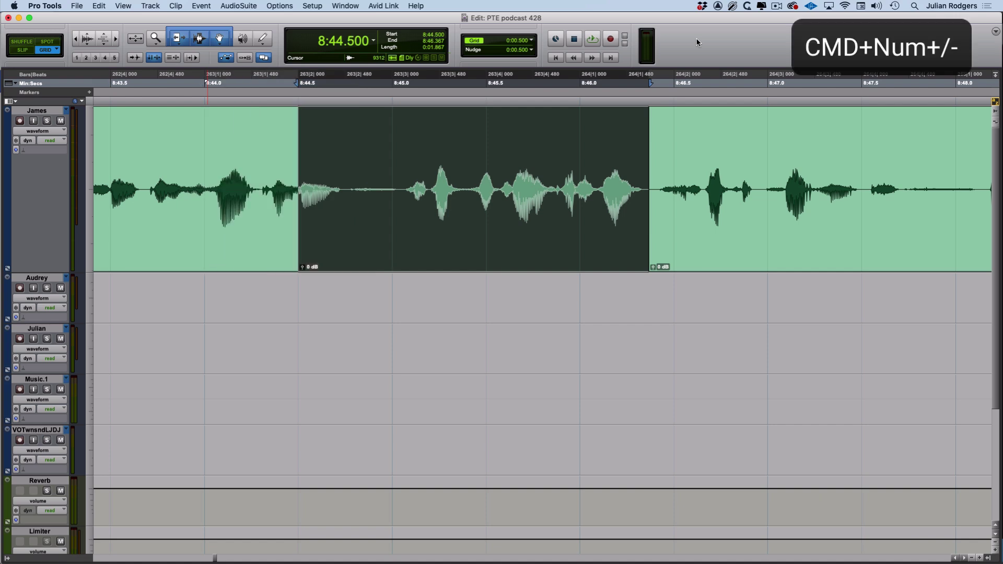
- Nudge the clip end with Cmd+numeric +/−, re-trim the start to 8:45.000, and extend the end to 8:46.367
key(super+KP_Add)
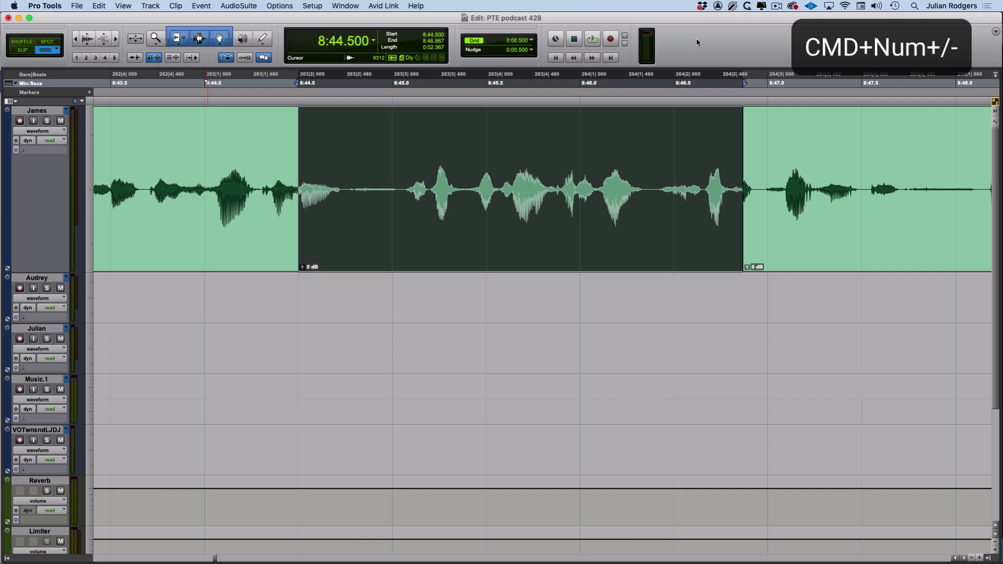
key(super+KP_Subtract)
key(super+KP_Subtract)
key(super+KP_Add)
key(super+KP_Add)
key(super+KP_Subtract)
key(super+KP_Subtract)
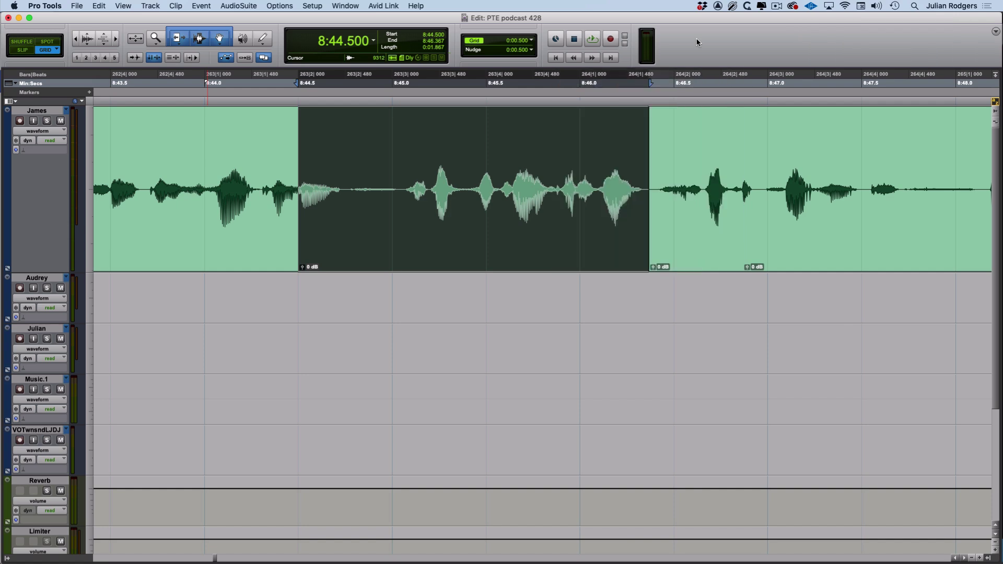
key(alt+KP_Add)
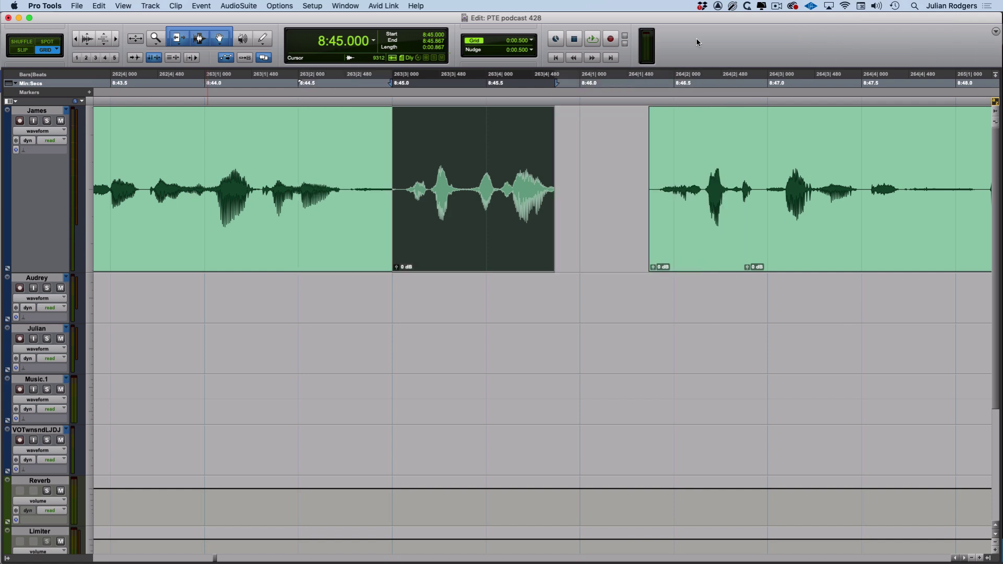
key(alt+KP_Add)
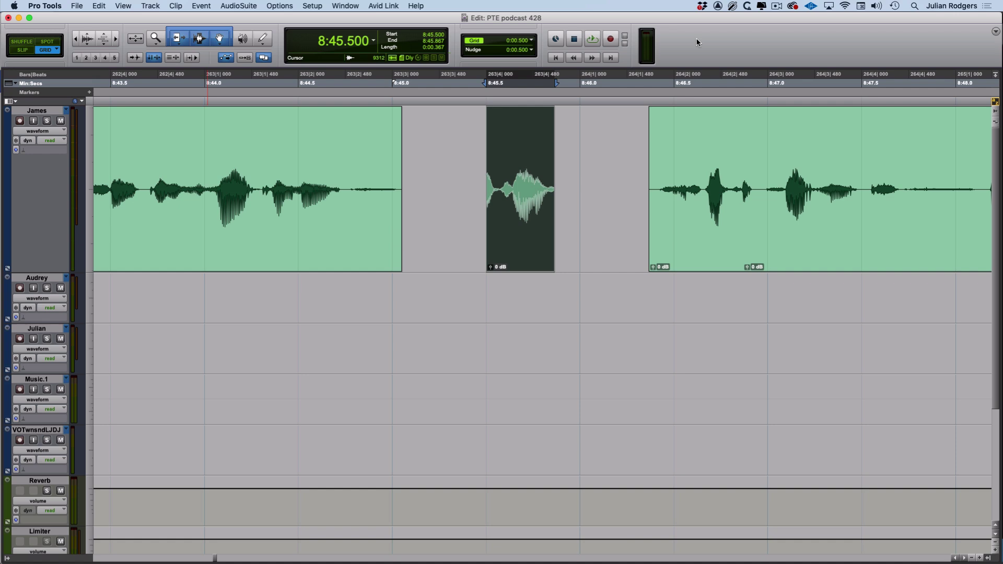
key(alt+KP_Subtract)
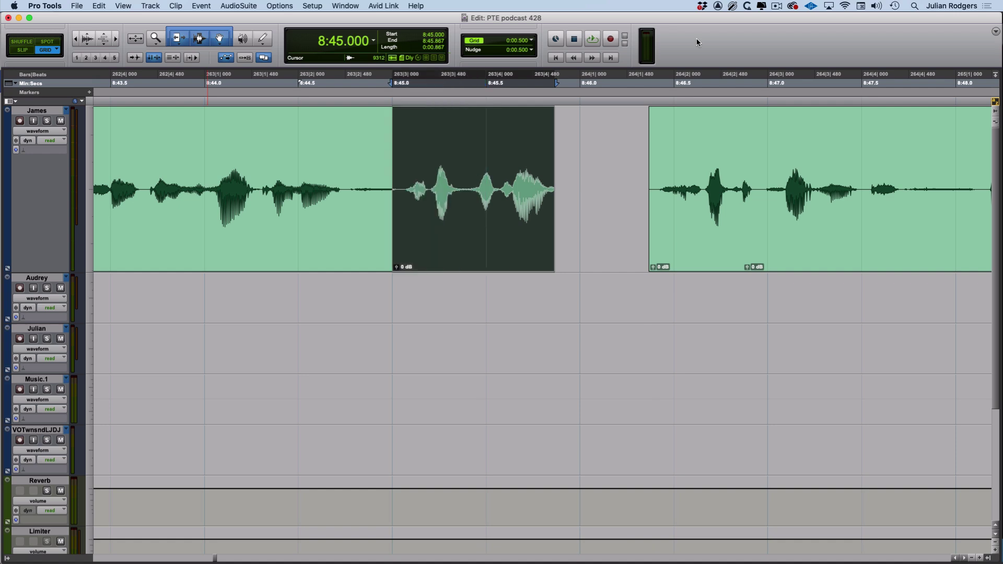
key(super+KP_Add)
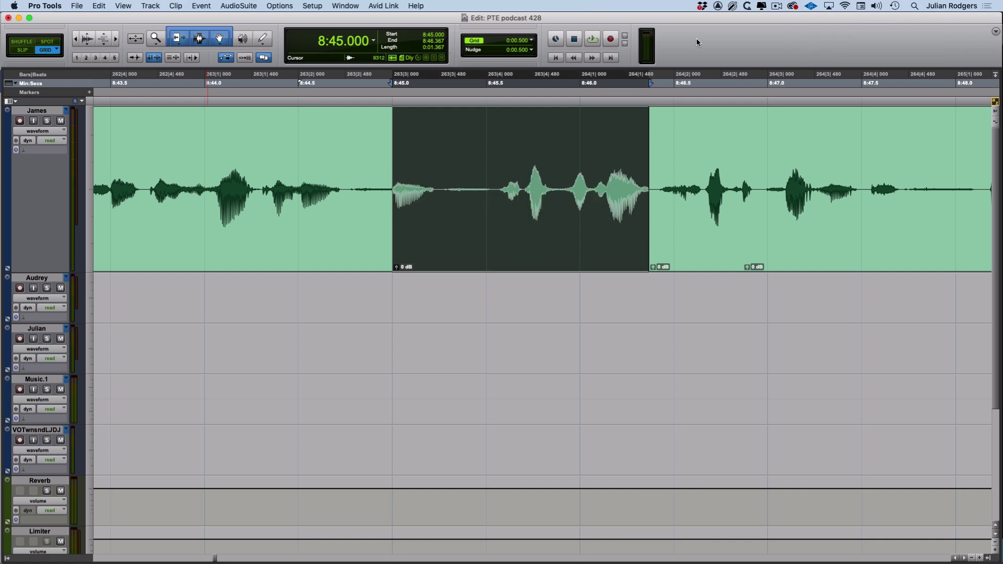
- Extend the selection to 8:46.500, show James volume automation, and nudge the dip later and earlier
shift+click(644, 280)
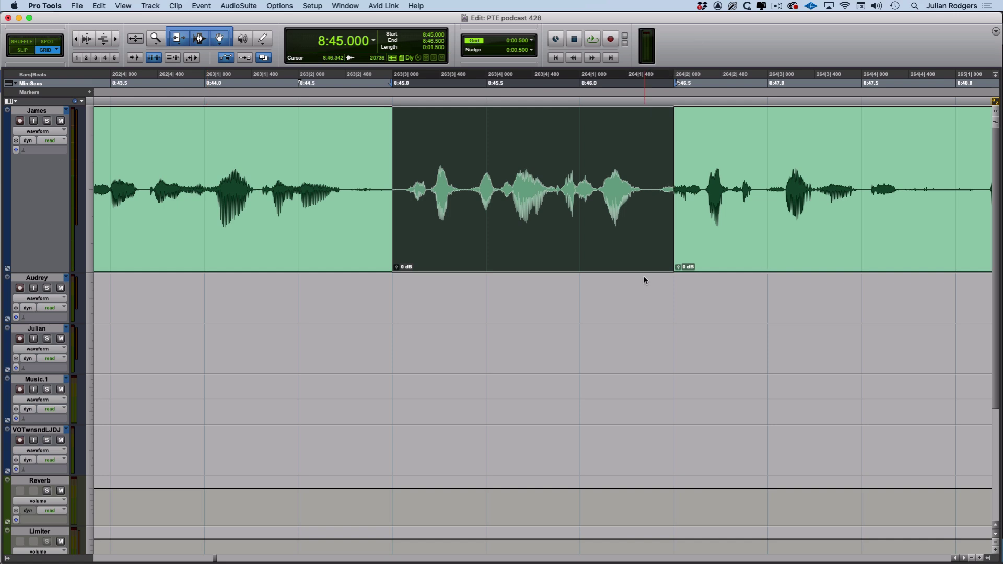
key(ctrl+minus)
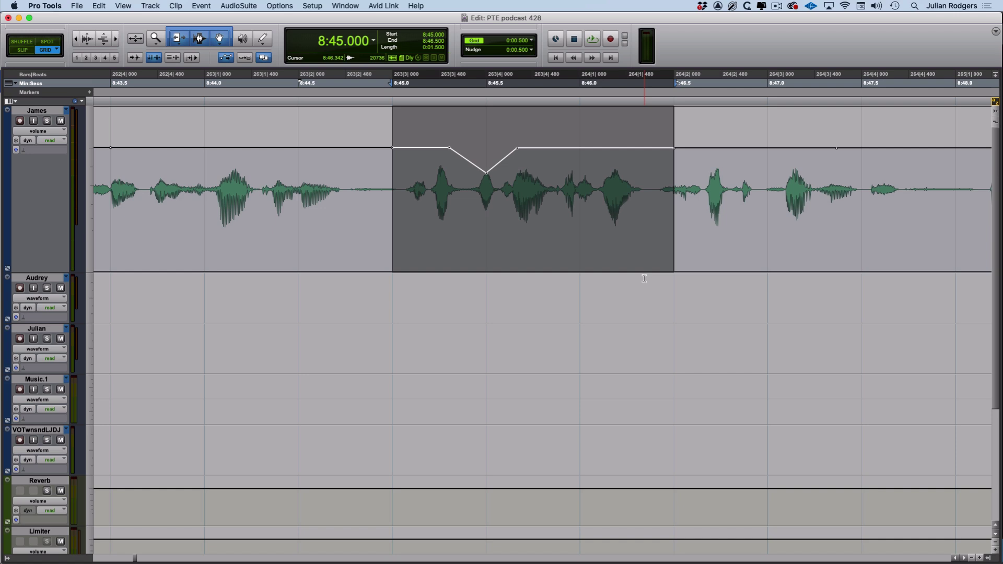
key(KP_Add)
key(KP_Subtract)
key(KP_Subtract)
key(KP_Add)
key(KP_Add)
key(KP_Subtract)
key(KP_Subtract)
key(KP_Add)
key(KP_Add)
key(KP_Subtract)
key(KP_Subtract)
key(KP_Add)
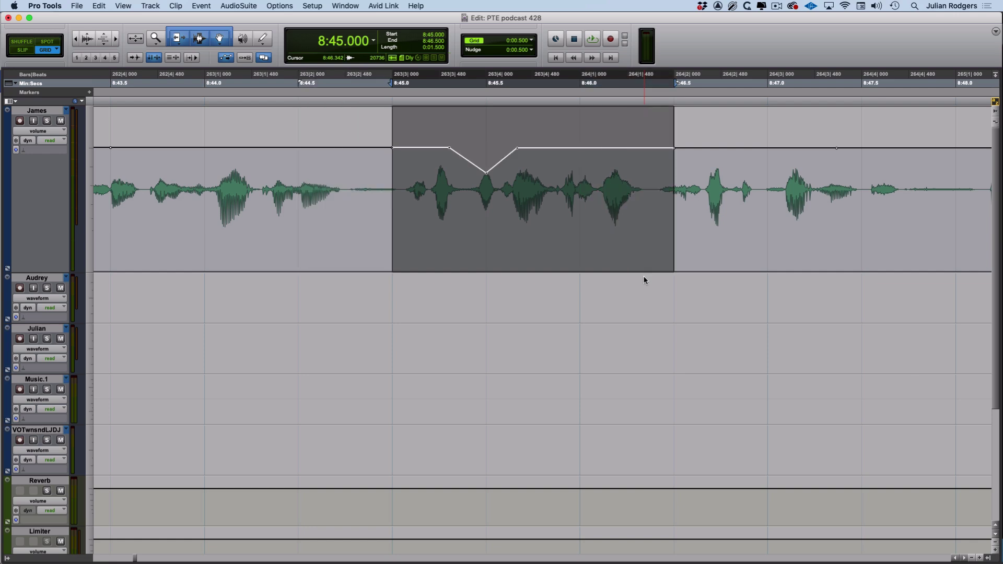